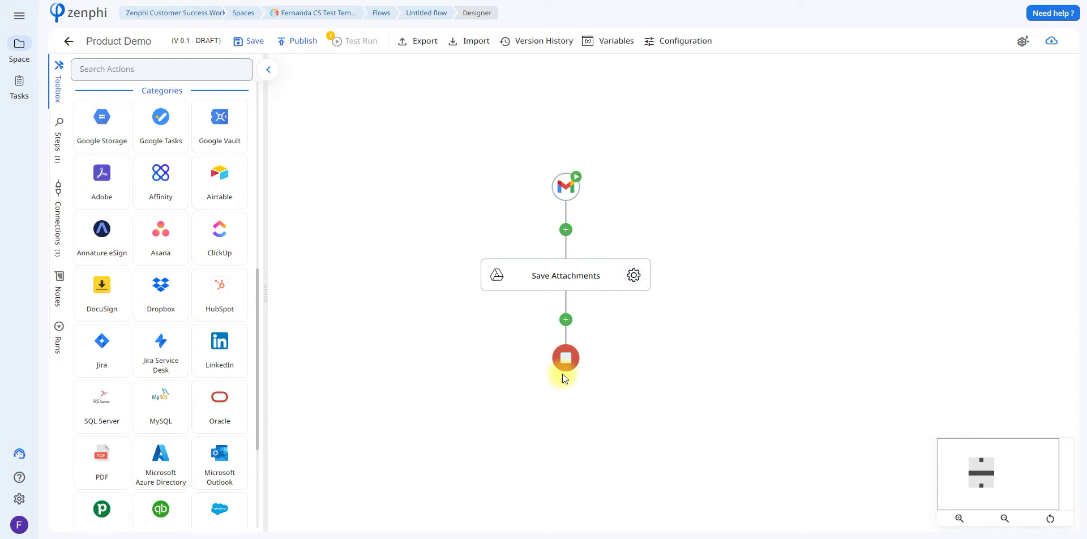
- Open the Gmail New Email trigger's settings to review its existing Gmail connection and mailbox address
click(571, 182)
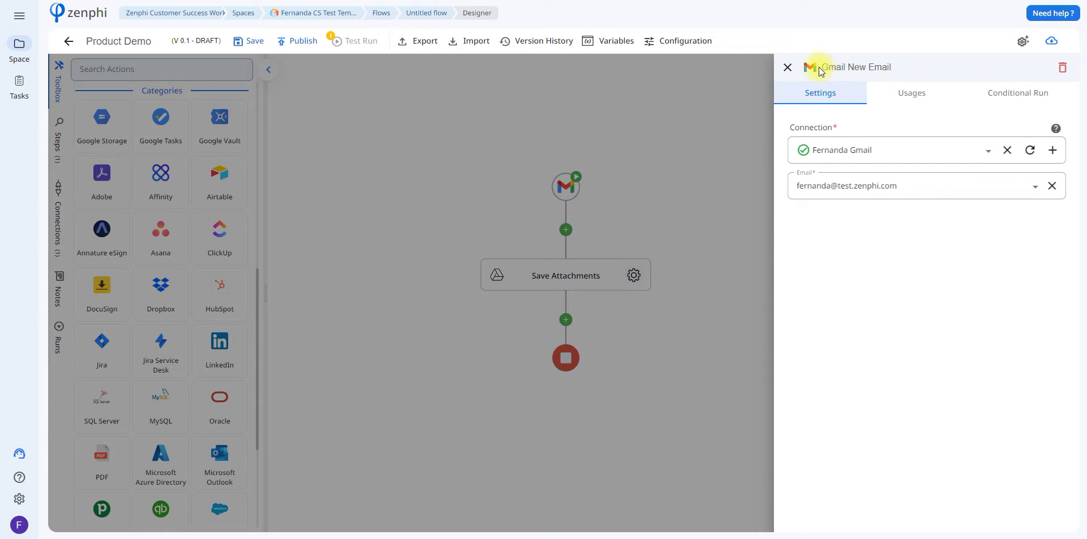
mouse_move(832, 70)
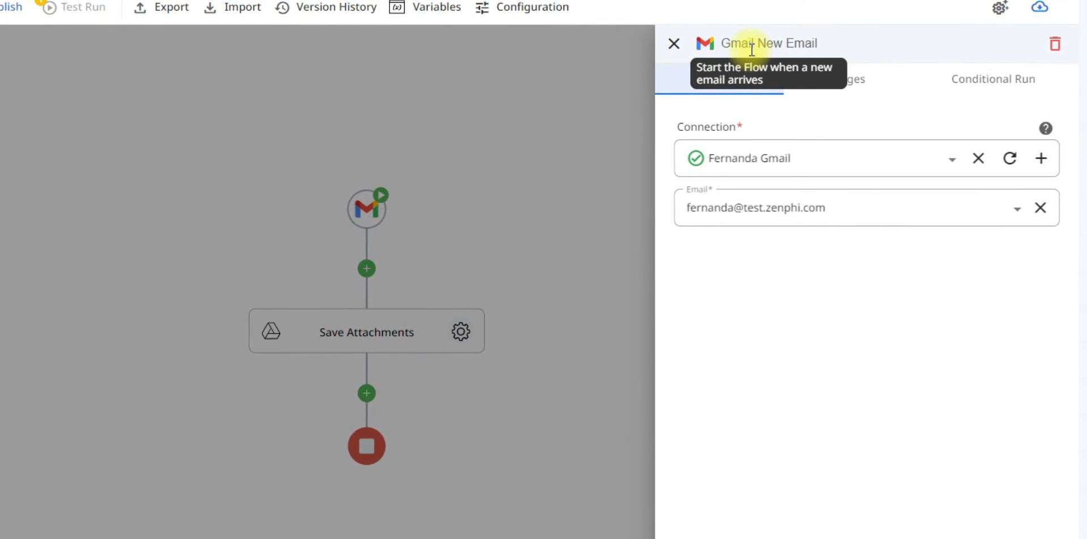
mouse_move(831, 121)
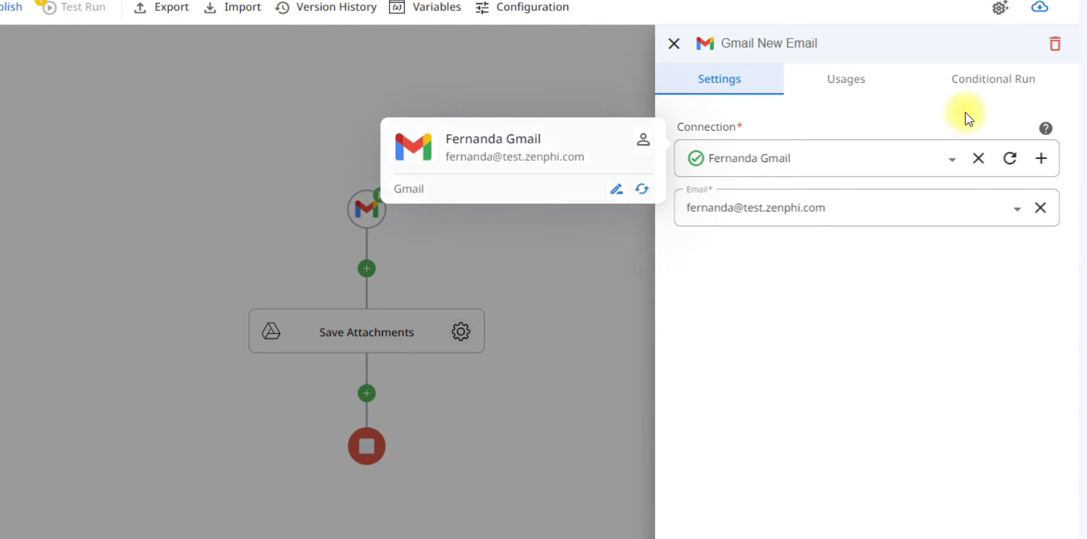
- Start a new Gmail connection named 'New Gmail connection', switching privacy to Shared and back to Private
click(1041, 158)
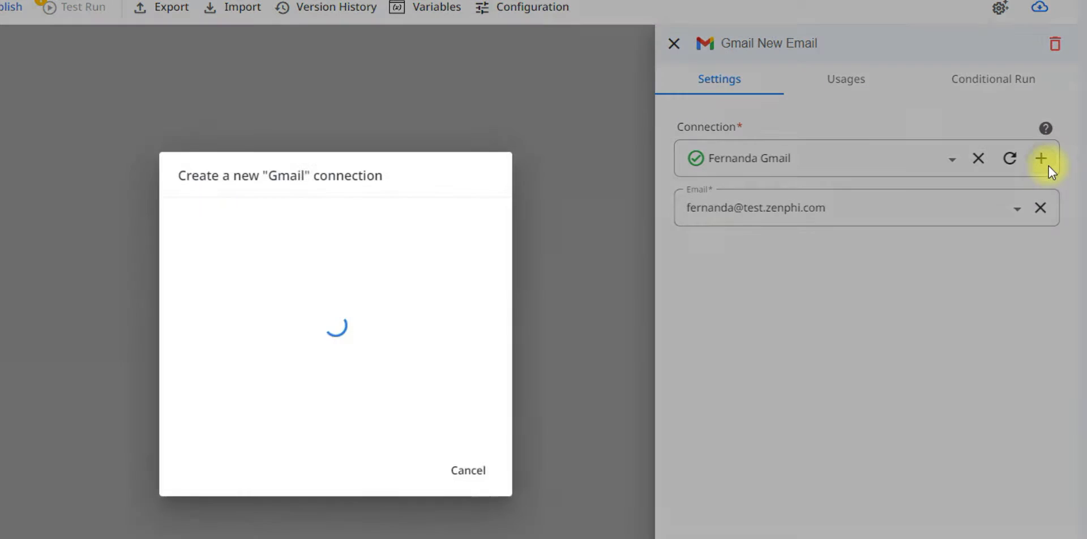
click(371, 187)
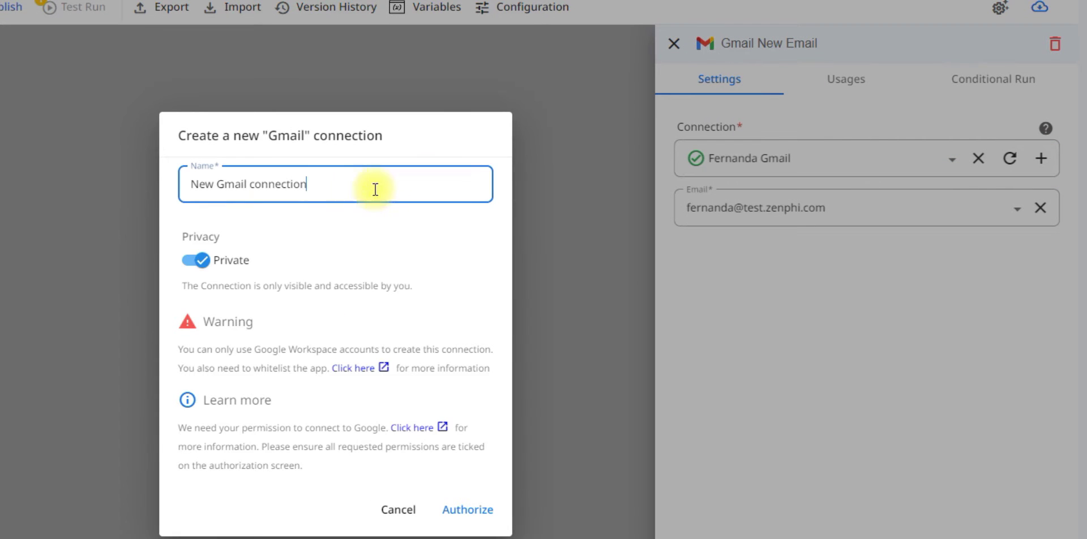
key(ctrl+a)
click(291, 249)
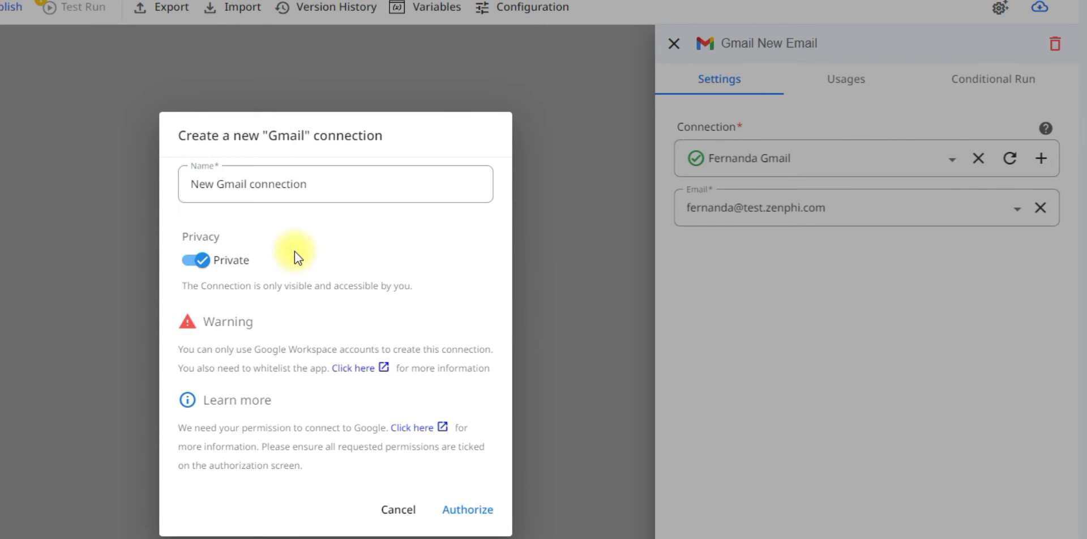
click(209, 267)
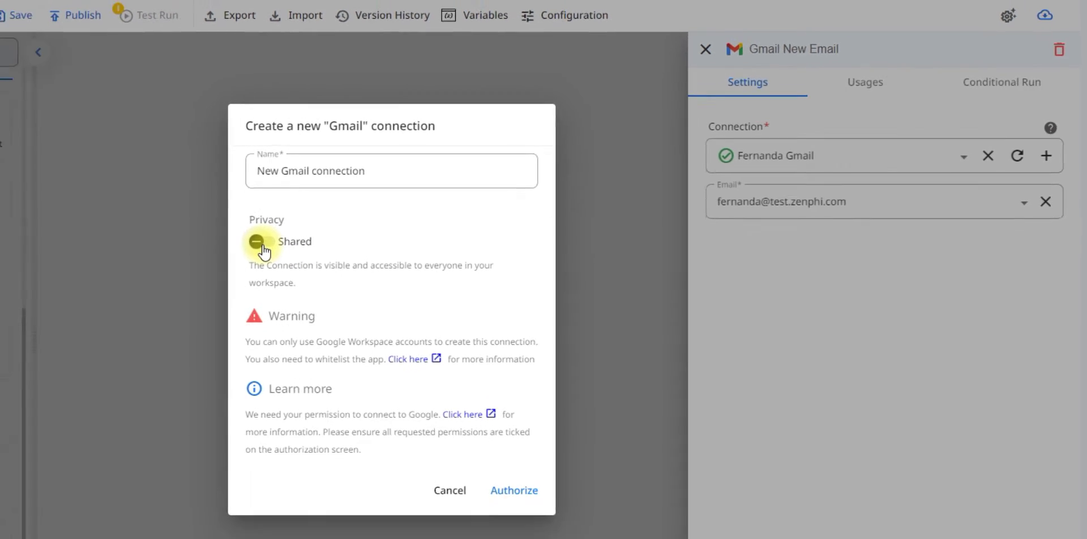
click(192, 251)
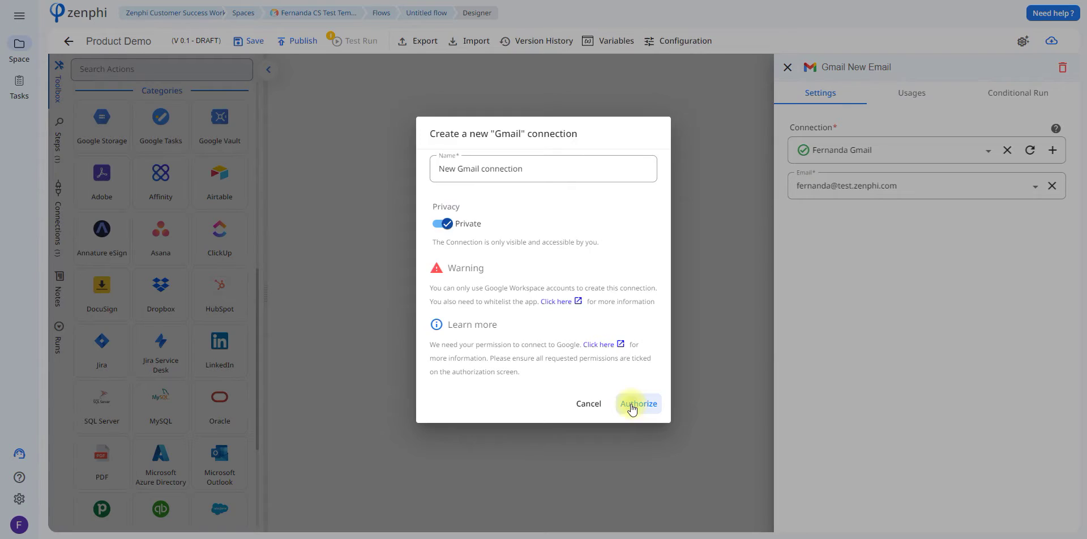
- Attempt Google authorization for the new connection, then dismiss the account chooser
click(633, 405)
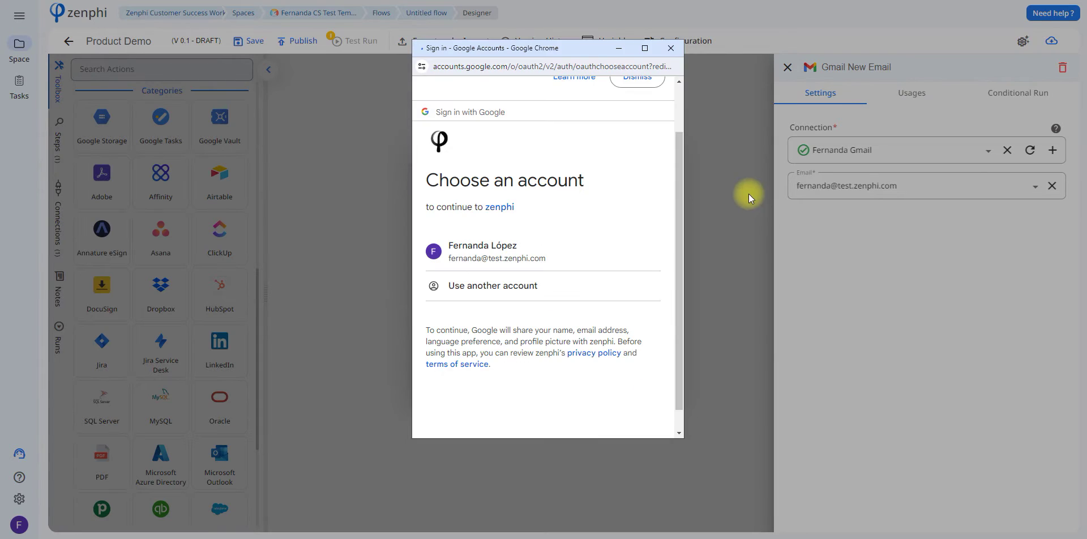
drag(681, 153, 686, 185)
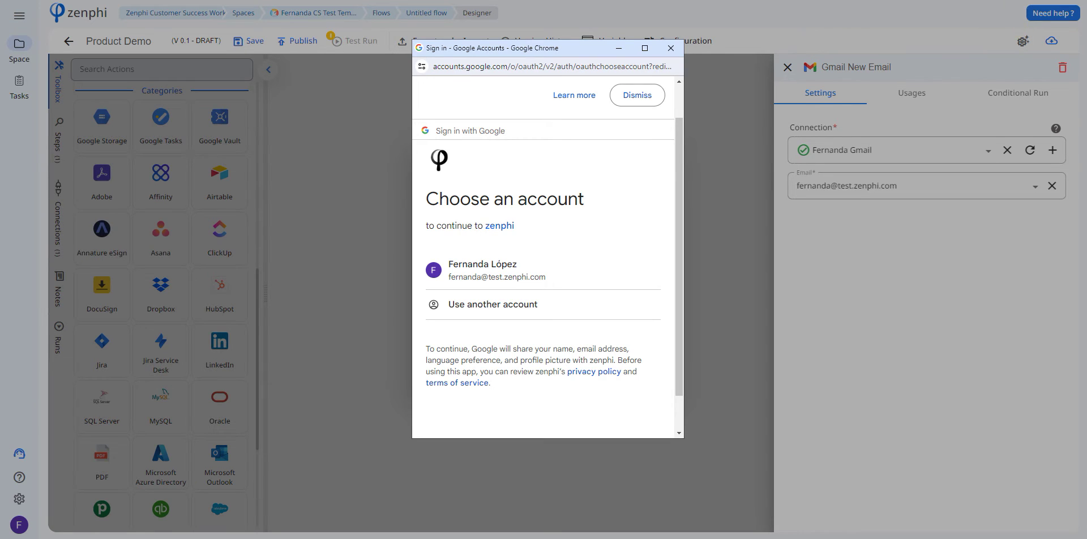
click(1012, 24)
- Reselect the existing Gmail connection for the trigger
click(912, 148)
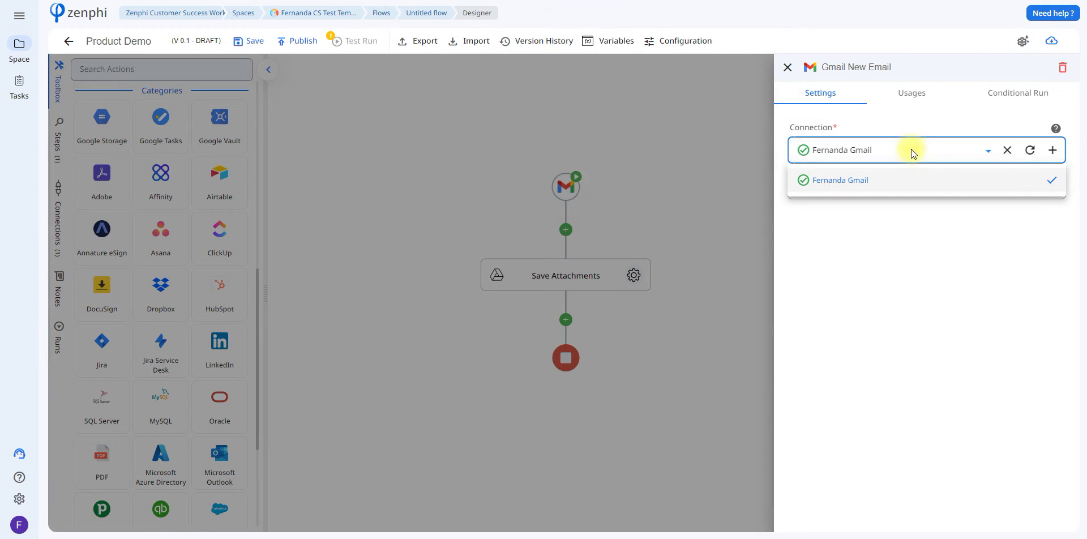
click(893, 177)
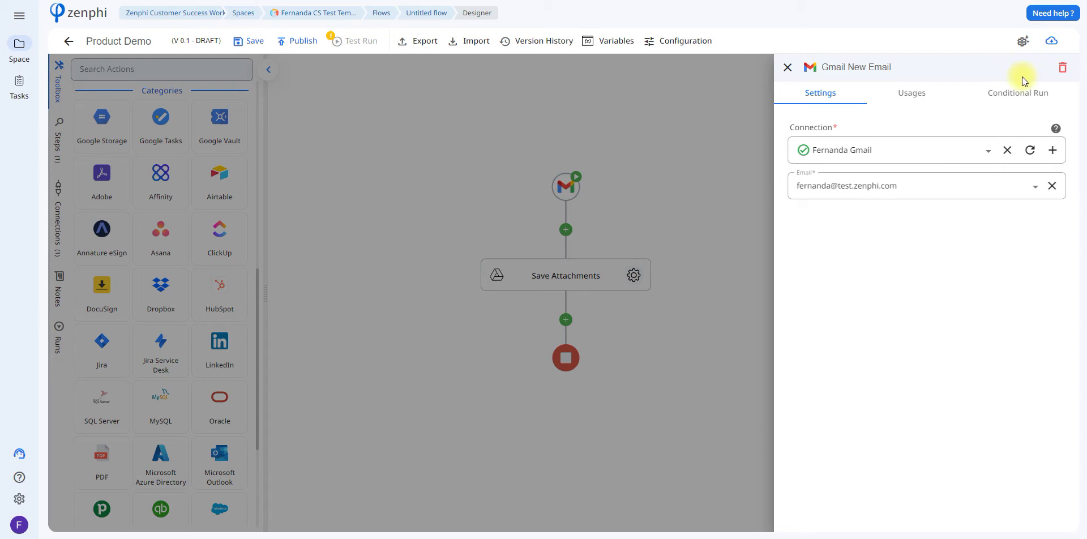
click(1019, 92)
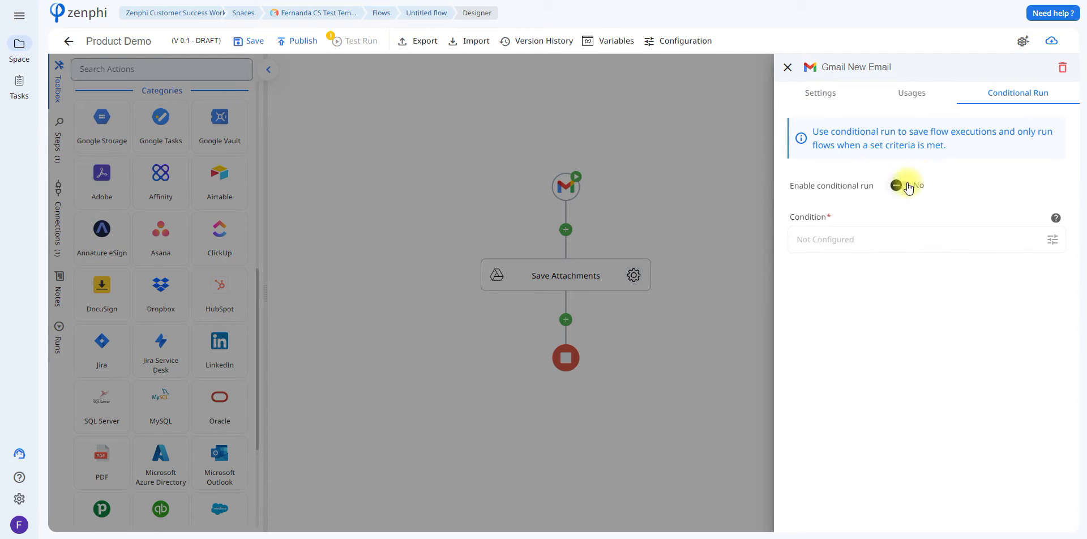
- Toggle Enable conditional run on, off, and back on
click(905, 185)
click(905, 186)
click(899, 186)
- Browse the Gmail trigger tokens in the run condition editor, then close the settings panel
click(917, 356)
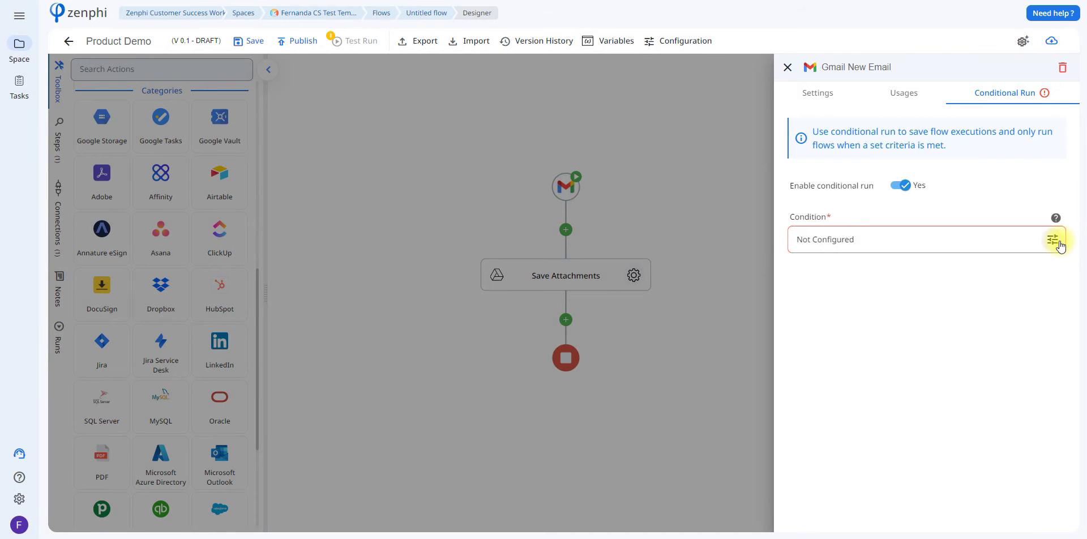
click(1056, 241)
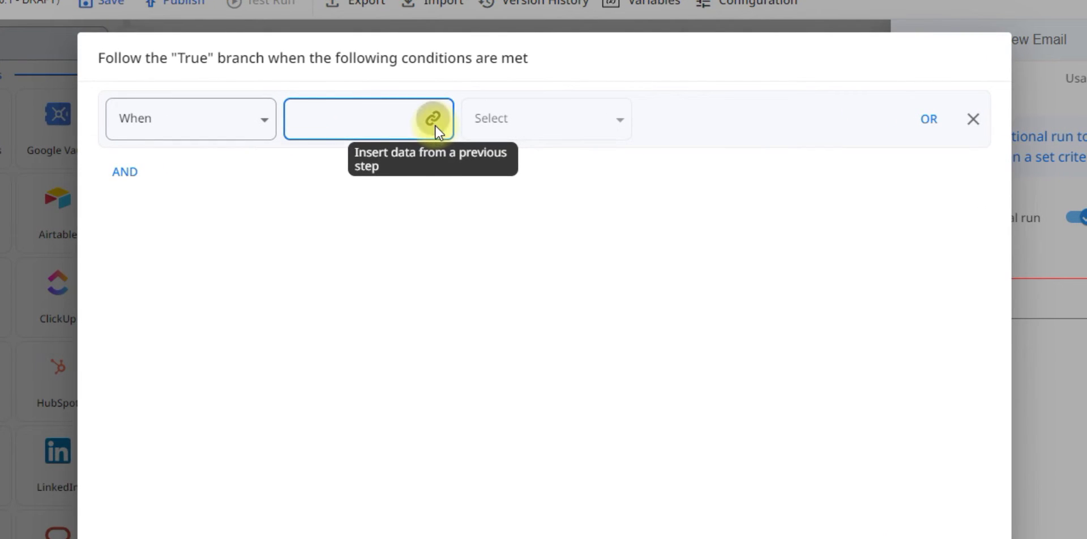
click(433, 120)
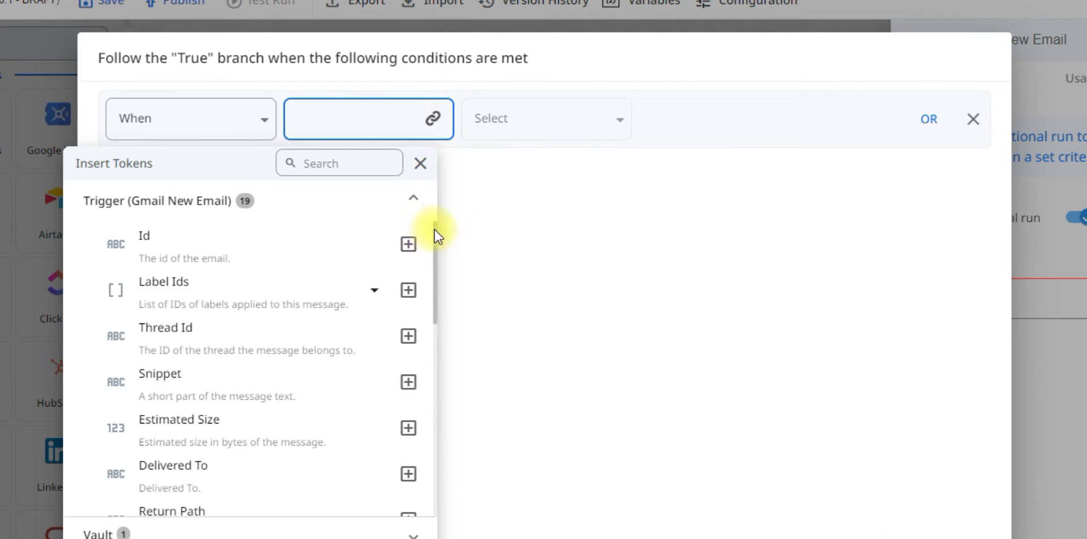
scroll(438, 249, down, 1)
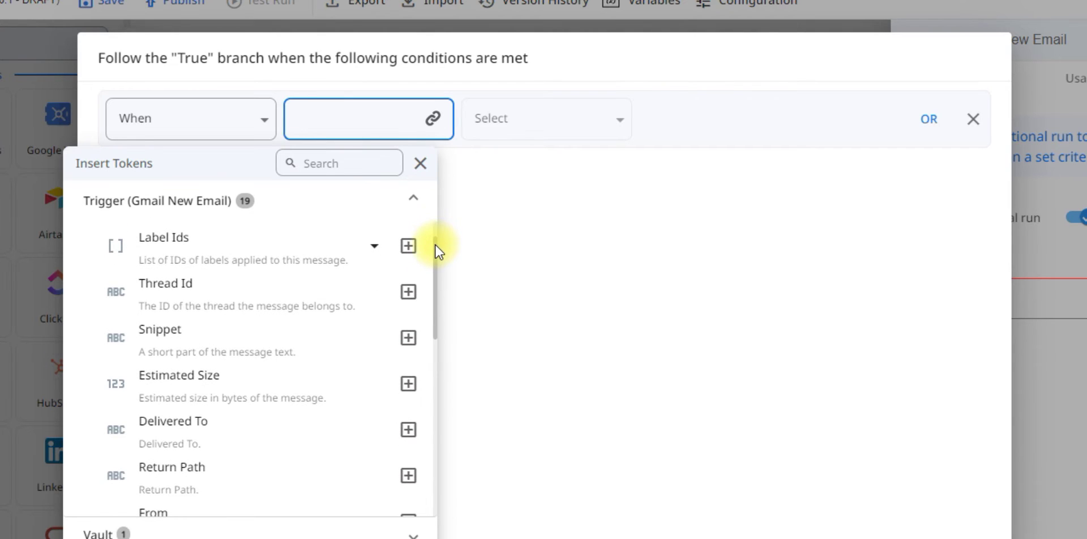
drag(436, 245, 448, 466)
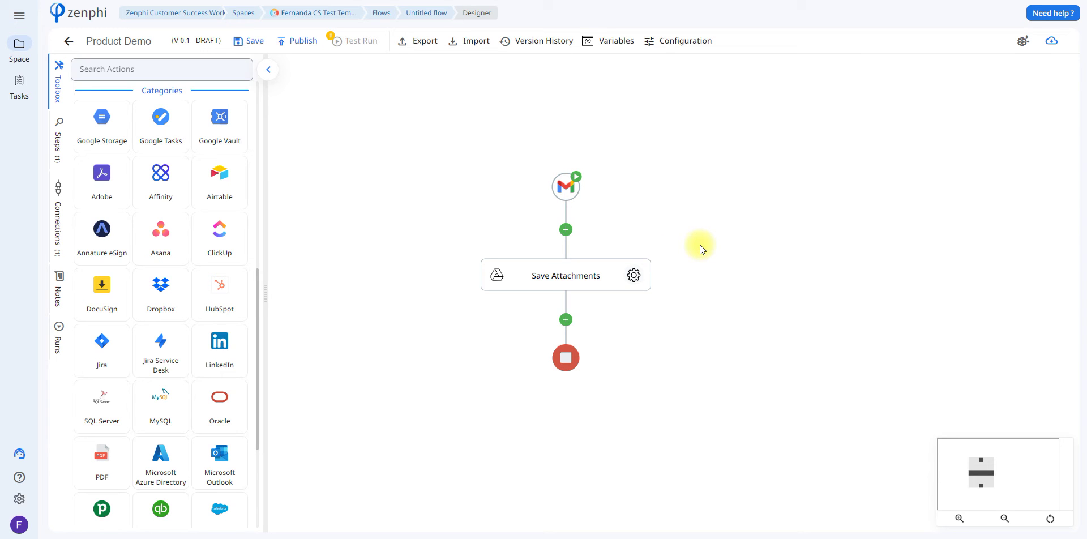
- In Save Attachments settings, cancel a new Google Drive connection and keep the existing one
click(636, 275)
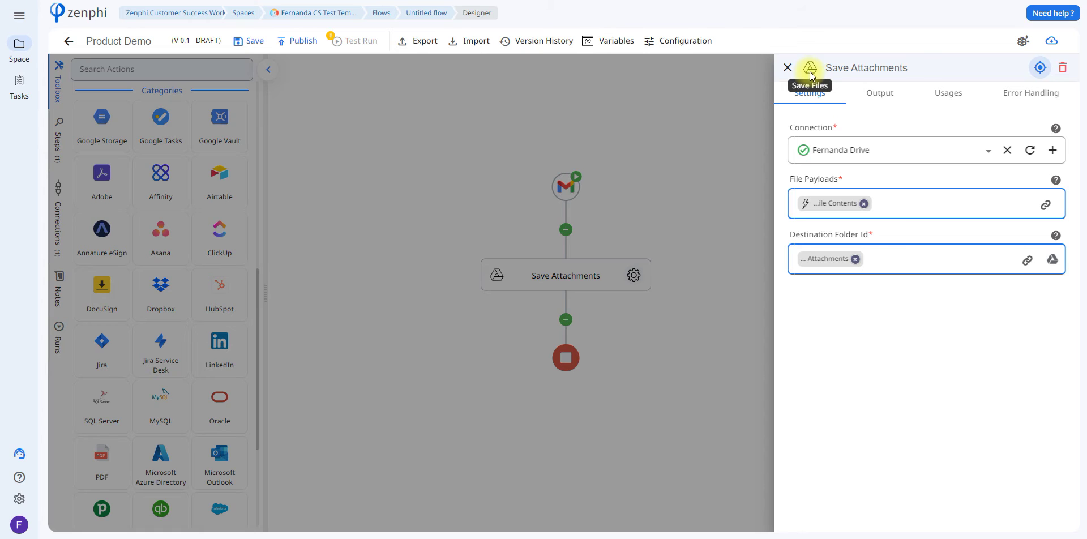
mouse_move(1047, 134)
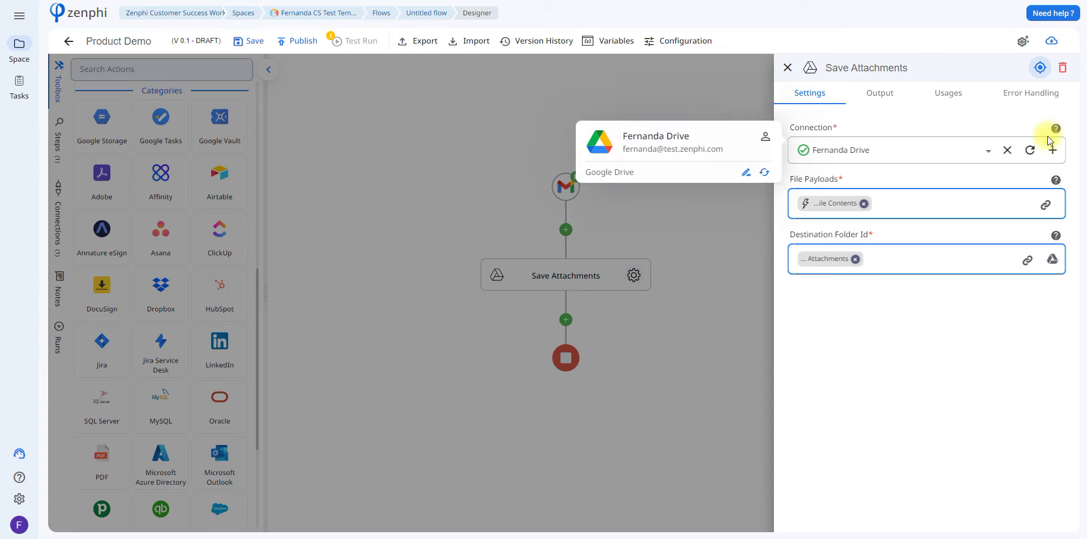
click(1052, 150)
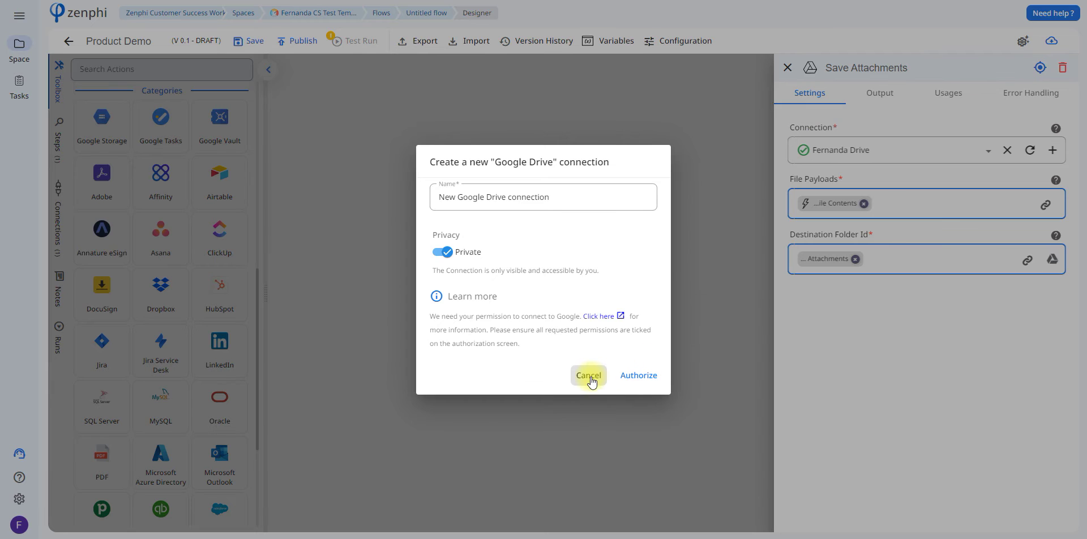
click(589, 377)
mouse_move(837, 130)
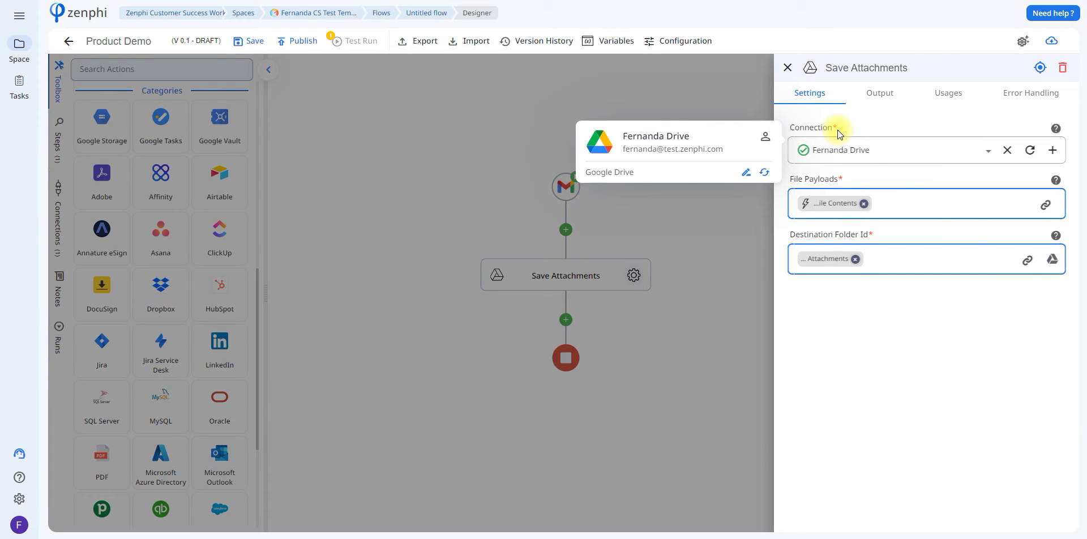
click(1045, 205)
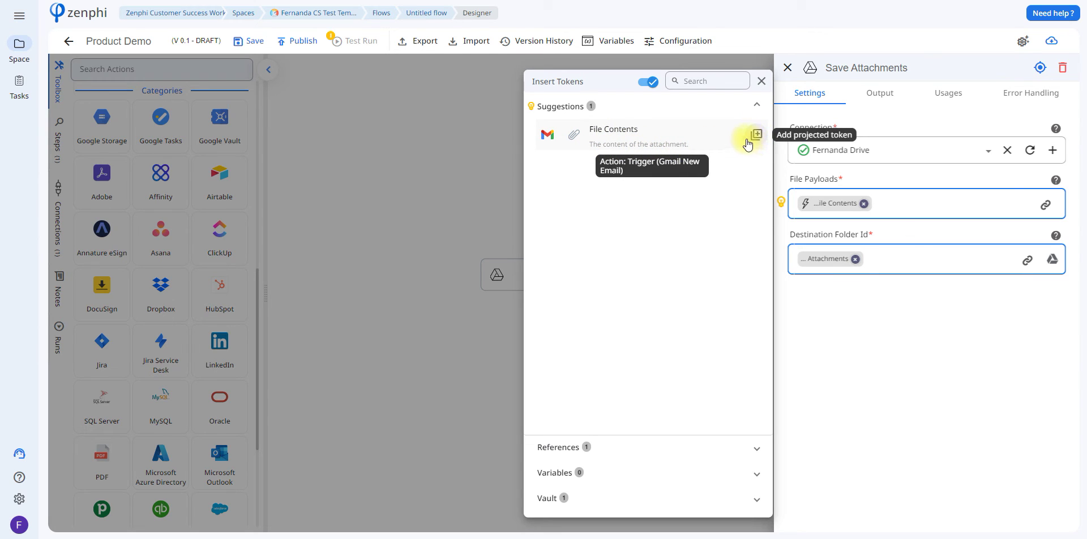
- Insert the Gmail trigger's File Contents token into the File Payloads field
click(911, 202)
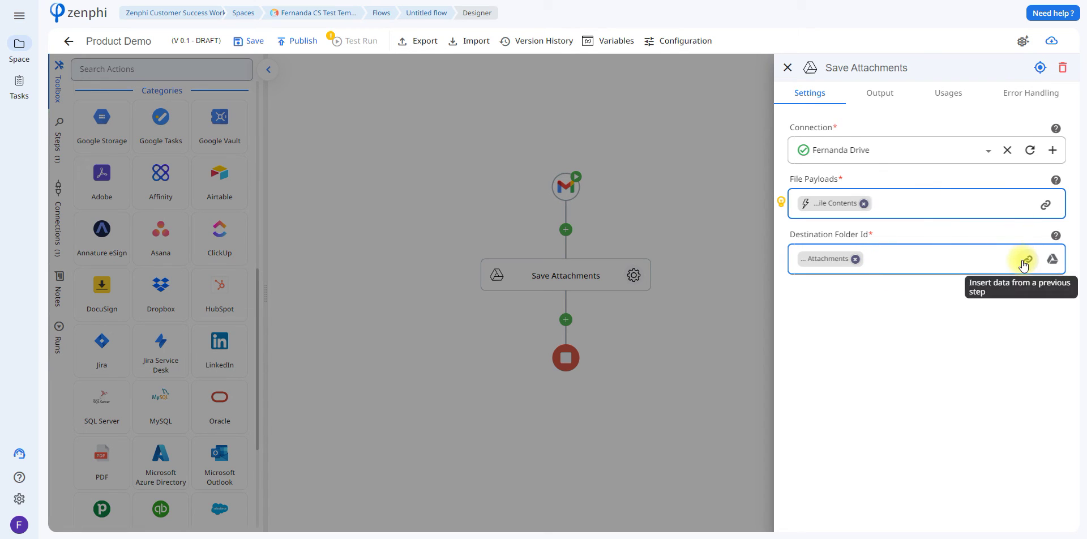
click(1052, 261)
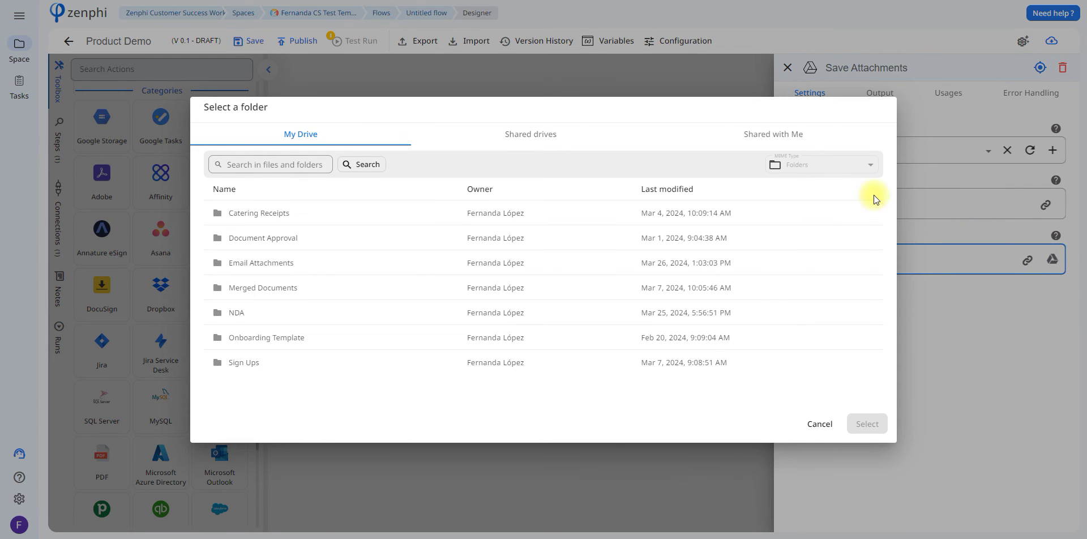
- Choose Email Attachments as the destination folder and confirm it is empty in Google Drive
click(335, 263)
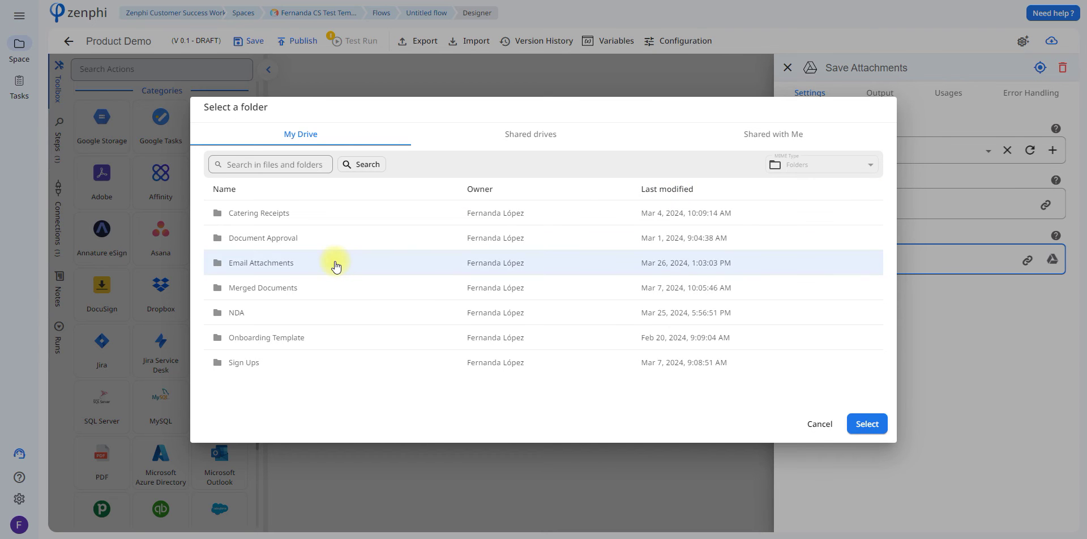
click(855, 429)
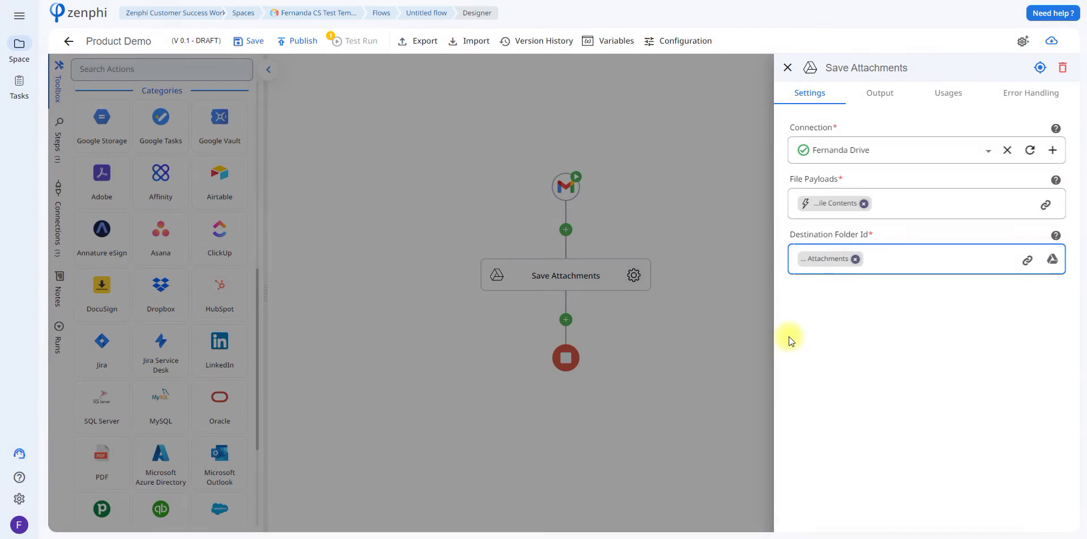
key(Escape)
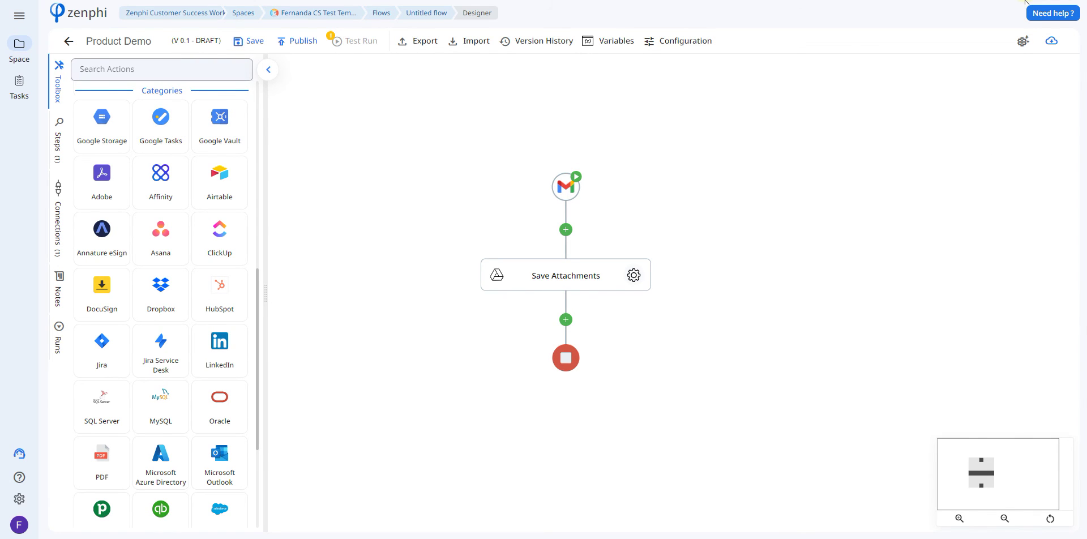
click(1024, 1)
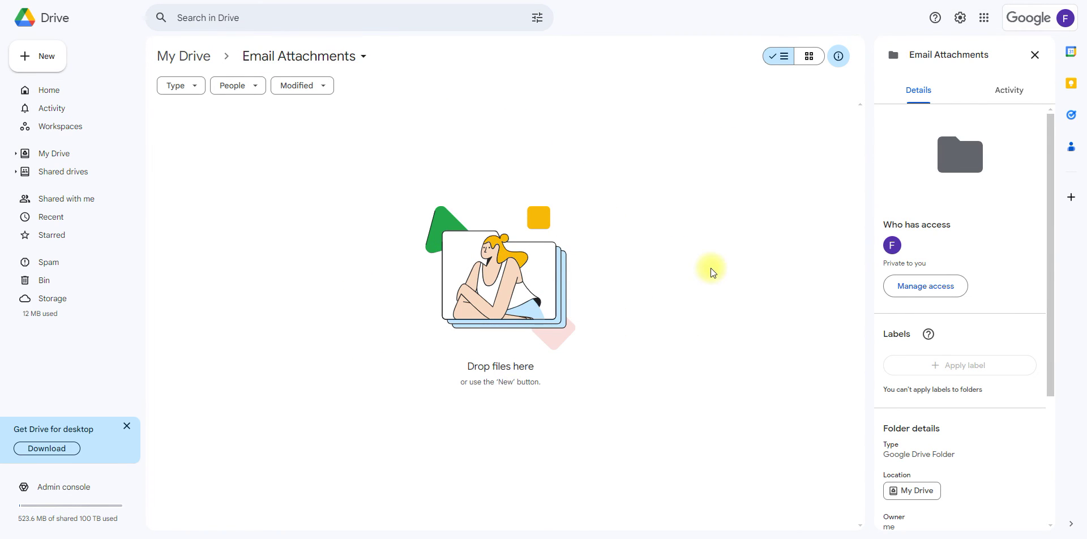
click(1029, 2)
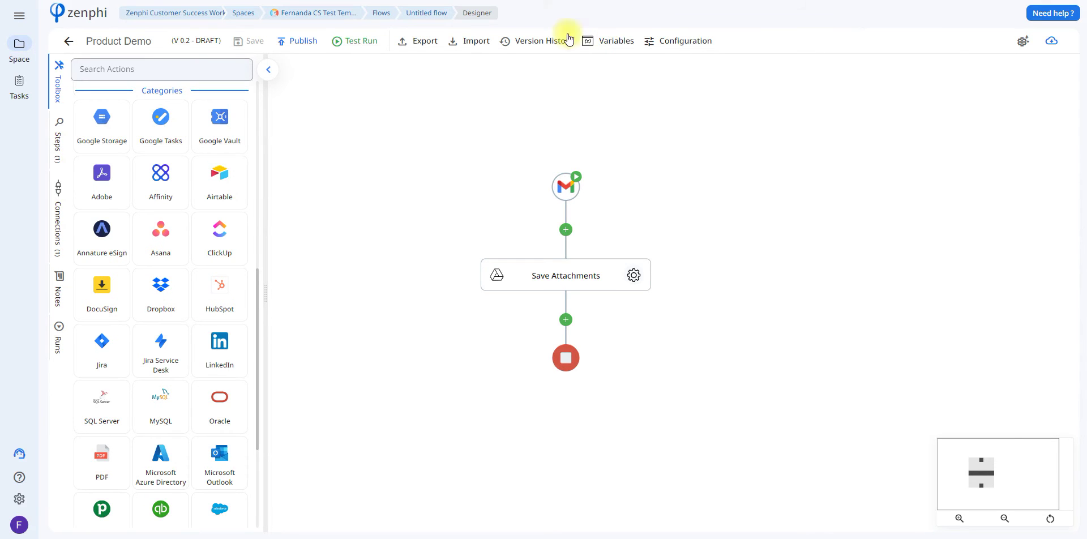
- Test-run the flow on an email and compare the saved PDF with the Gmail attachment
click(335, 45)
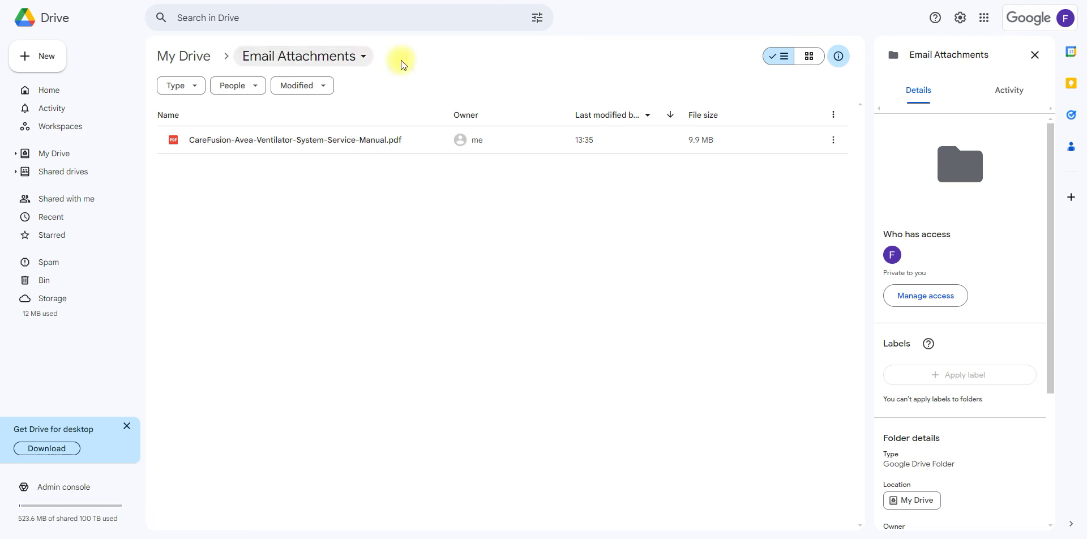
double_click(361, 139)
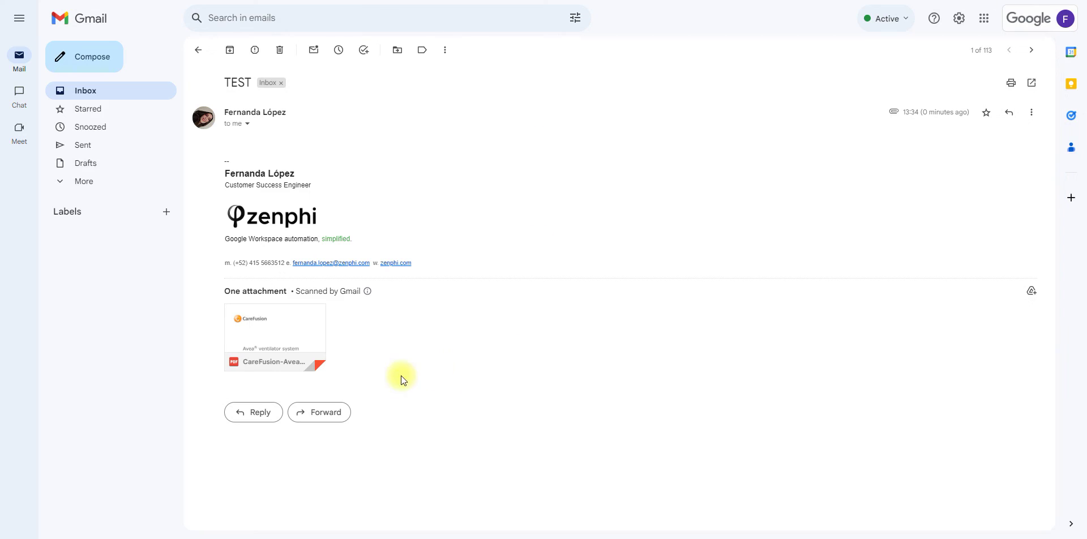
click(291, 327)
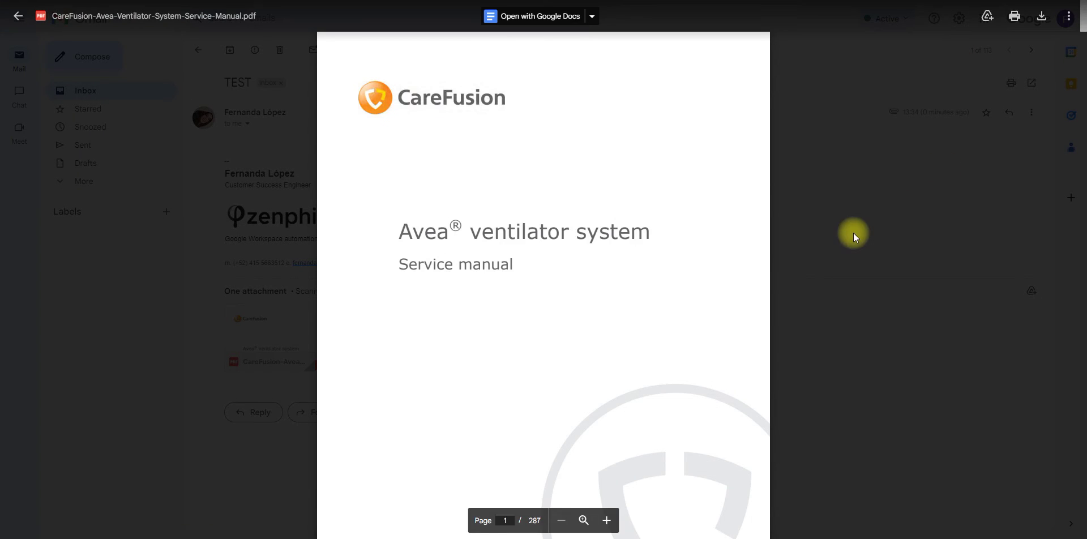
click(854, 233)
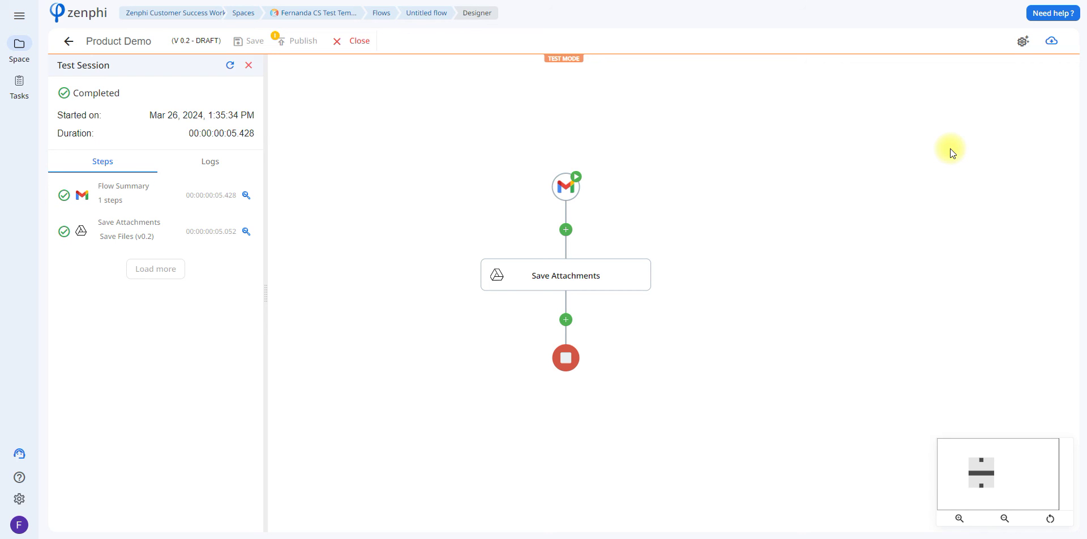